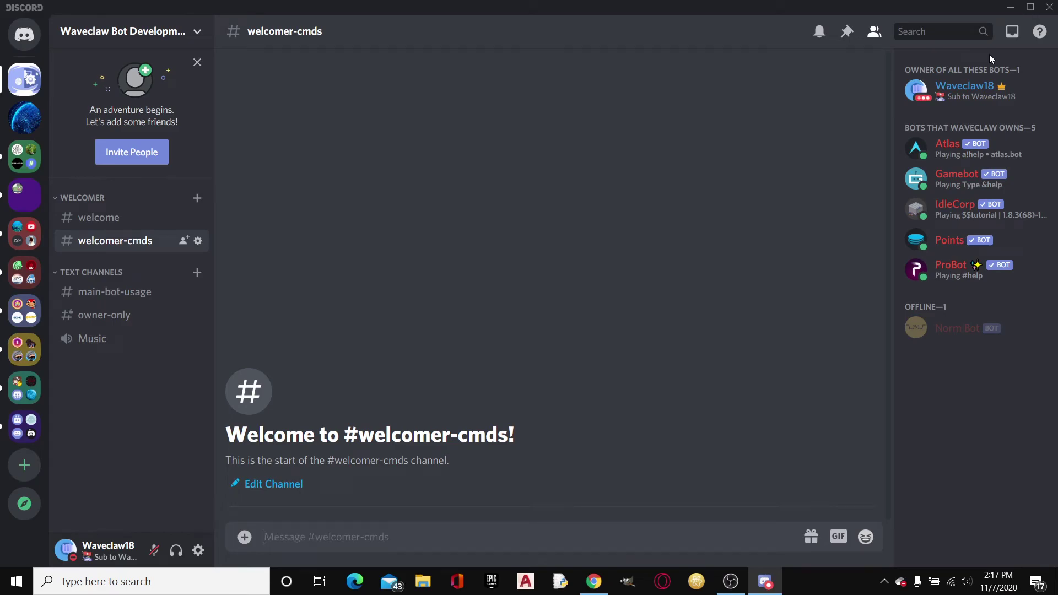
Step: Look at #welcome, return to #welcomer-cmds, and glance over the server's options list
{"action": "left_click", "coordinate": [92, 220]}
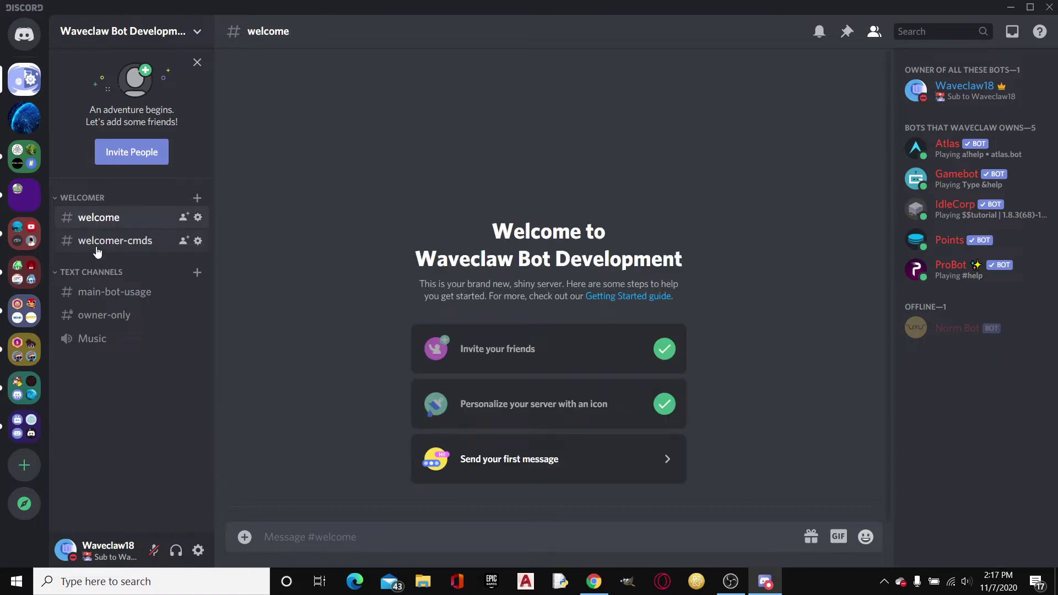
{"action": "left_click", "coordinate": [98, 242]}
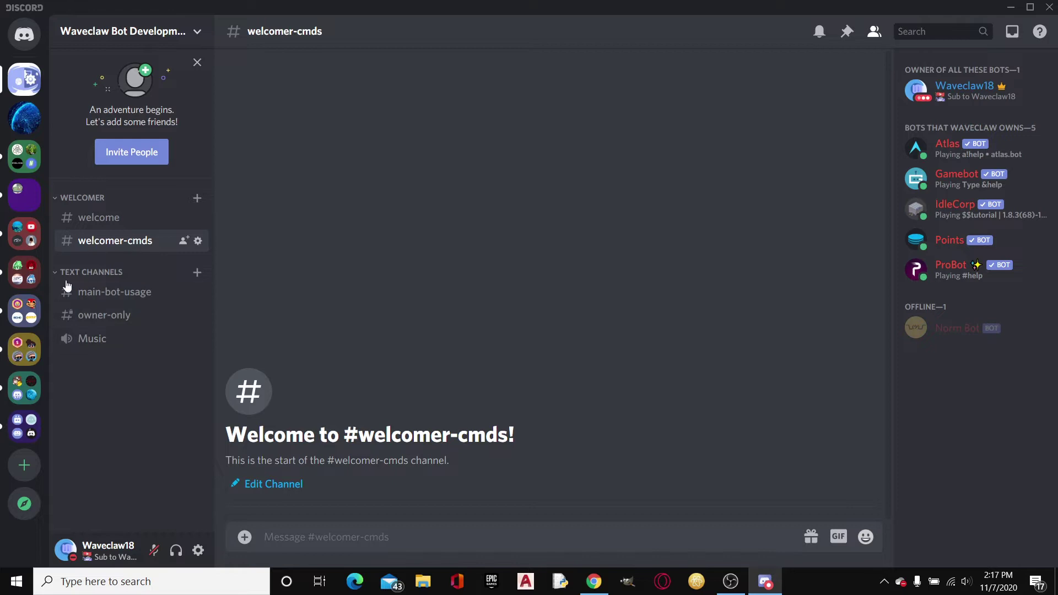
{"action": "left_click", "coordinate": [82, 42]}
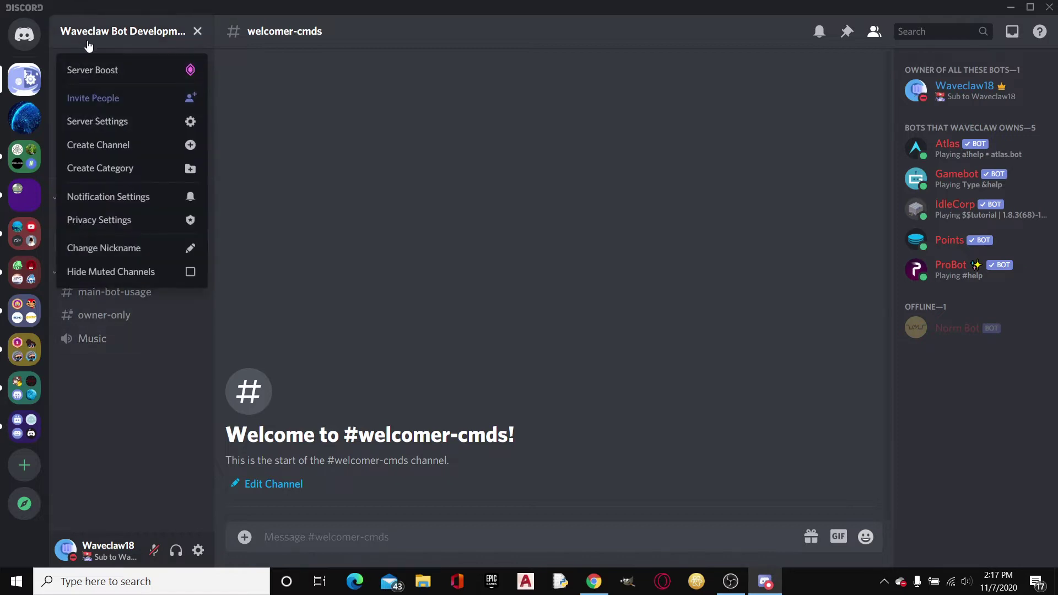
{"action": "left_click", "coordinate": [366, 107]}
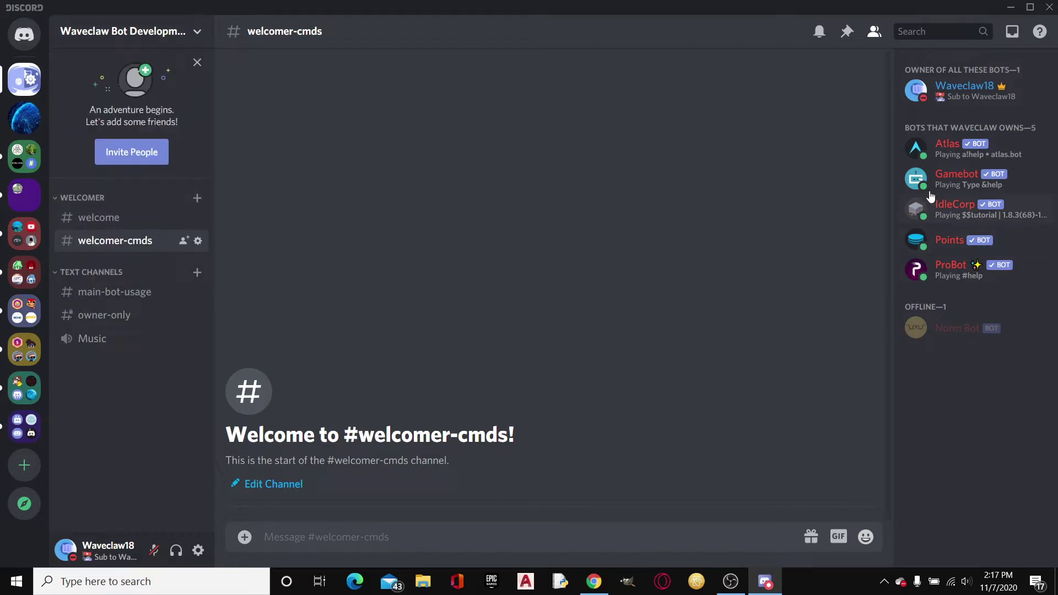
Step: View the profiles of Norm Bot, ProBot, Points, IdleCorp, Gamebot and Atlas in the member list
{"action": "left_click", "coordinate": [946, 331]}
{"action": "left_click", "coordinate": [764, 284]}
{"action": "left_click", "coordinate": [962, 268]}
{"action": "left_click", "coordinate": [949, 240]}
{"action": "left_click", "coordinate": [955, 208]}
{"action": "left_click", "coordinate": [953, 182]}
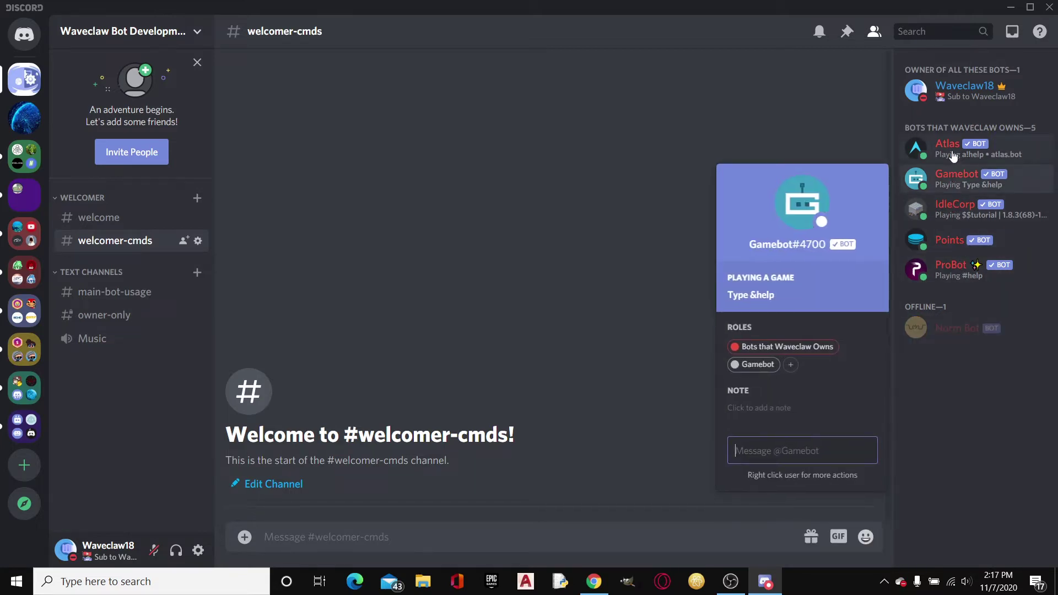
{"action": "left_click", "coordinate": [949, 148]}
{"action": "left_click", "coordinate": [363, 292]}
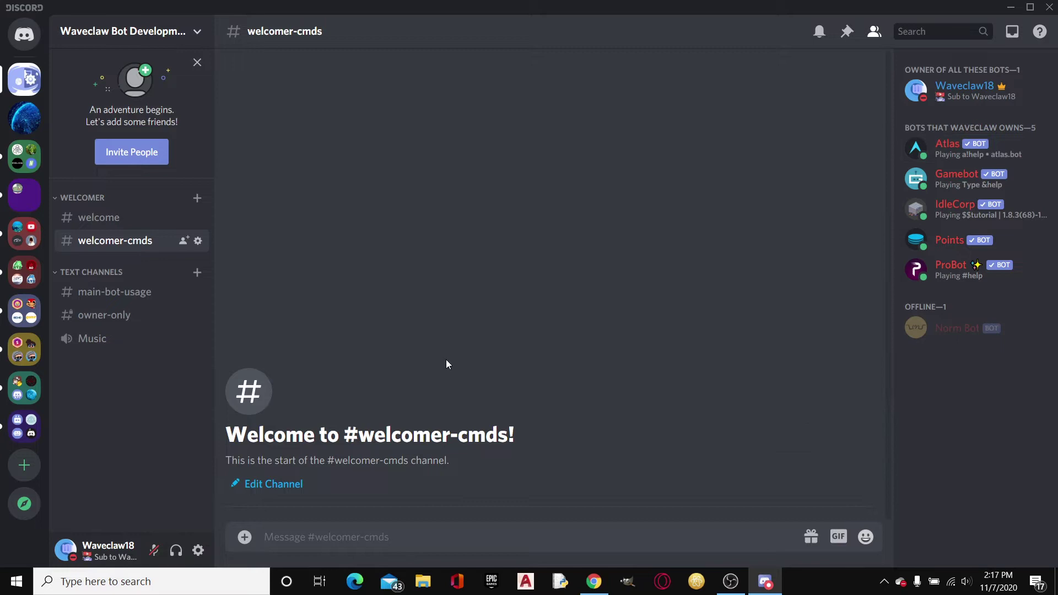
{"action": "left_click", "coordinate": [922, 97]}
{"action": "left_click", "coordinate": [911, 107]}
{"action": "left_click", "coordinate": [933, 146]}
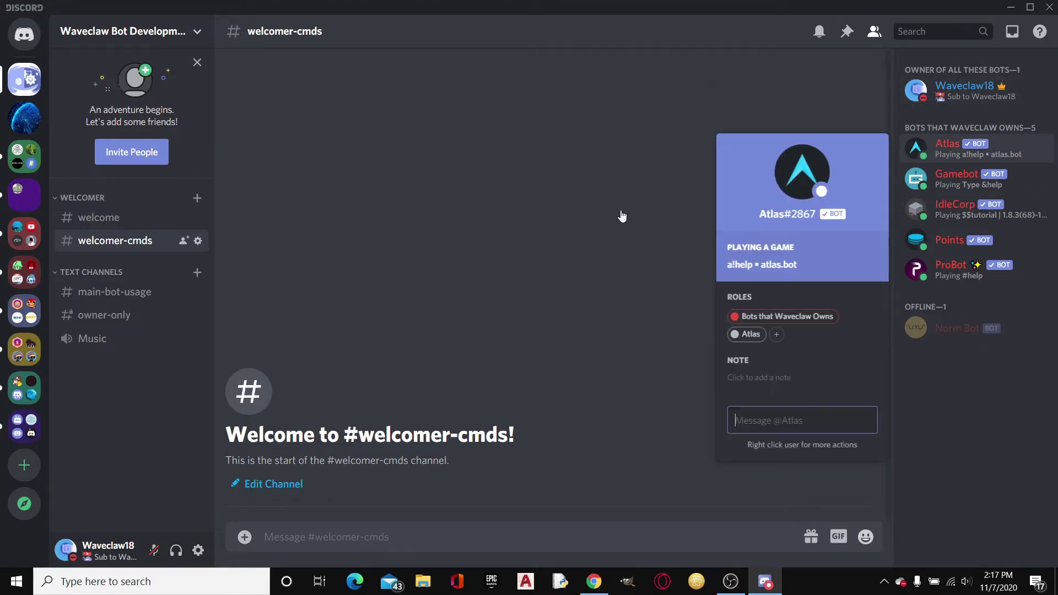
{"action": "left_click", "coordinate": [539, 226]}
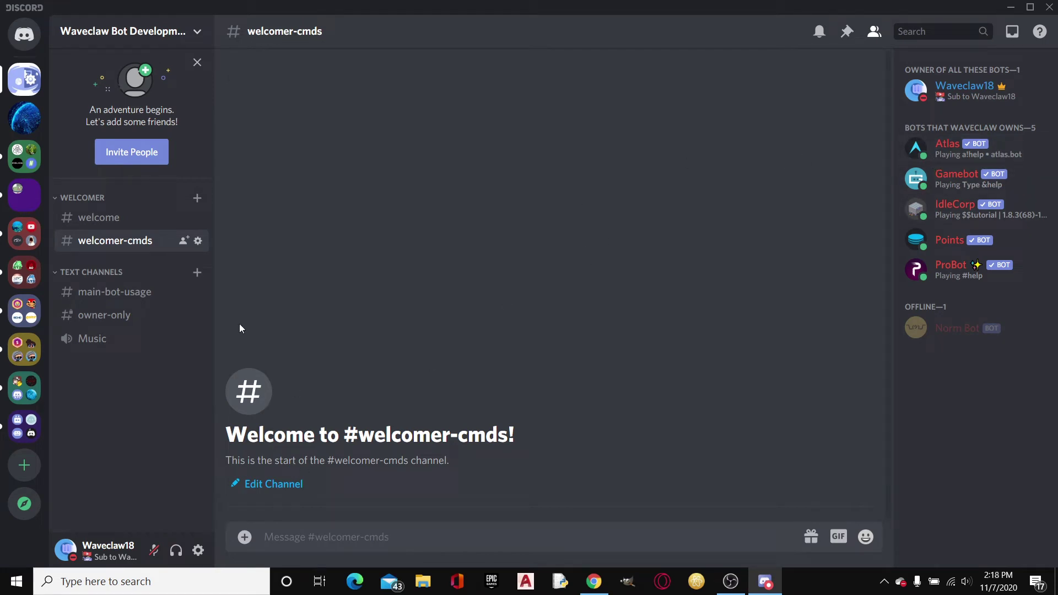
Step: Switch between #welcome and #welcomer-cmds again, ending in #welcomer-cmds
{"action": "left_click", "coordinate": [117, 218]}
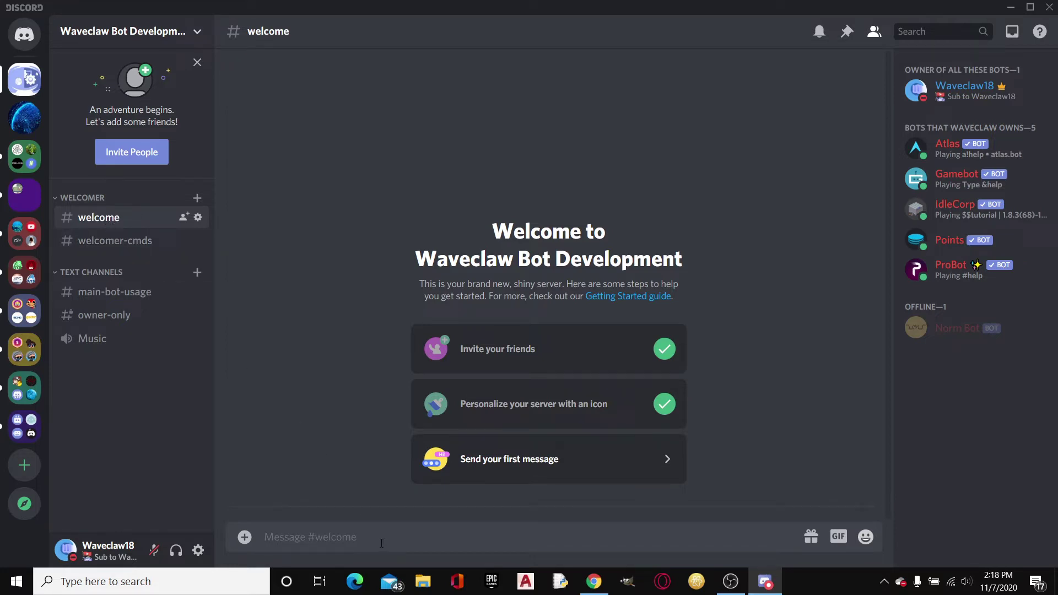
{"action": "left_click", "coordinate": [122, 246]}
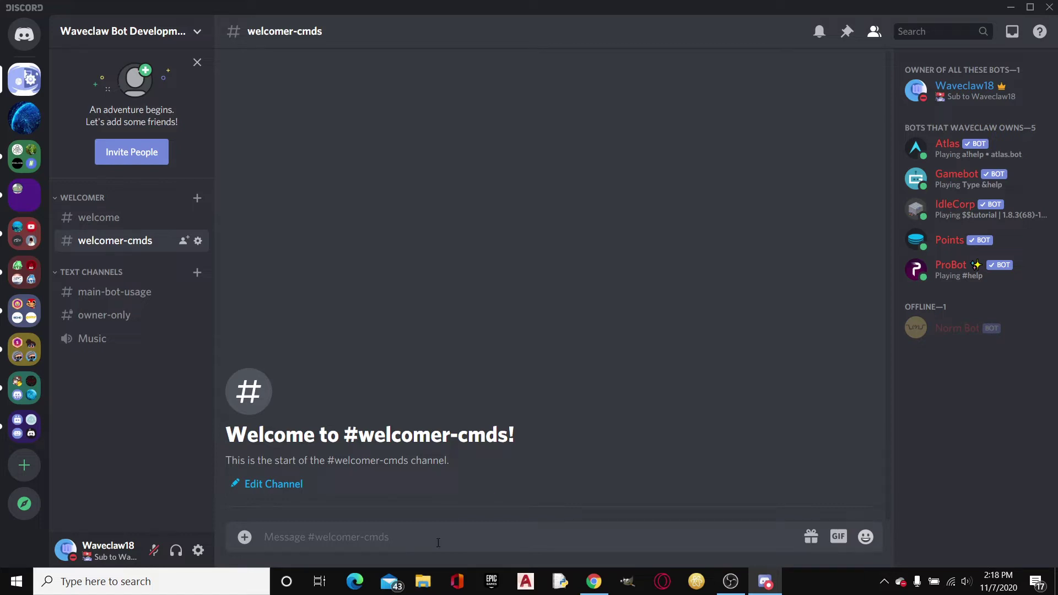
{"action": "left_click", "coordinate": [118, 227]}
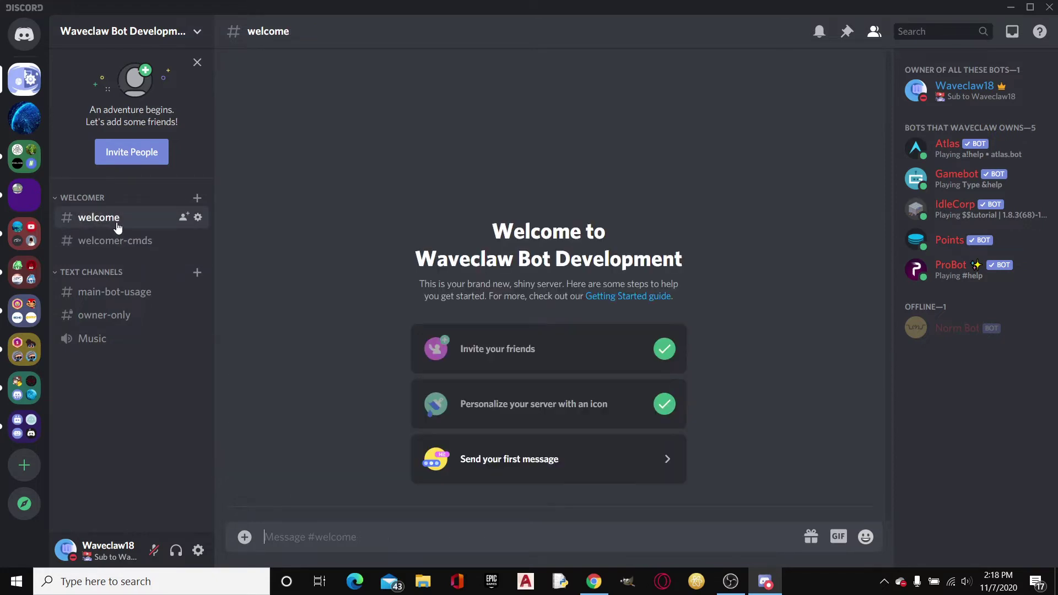
{"action": "left_click", "coordinate": [125, 243]}
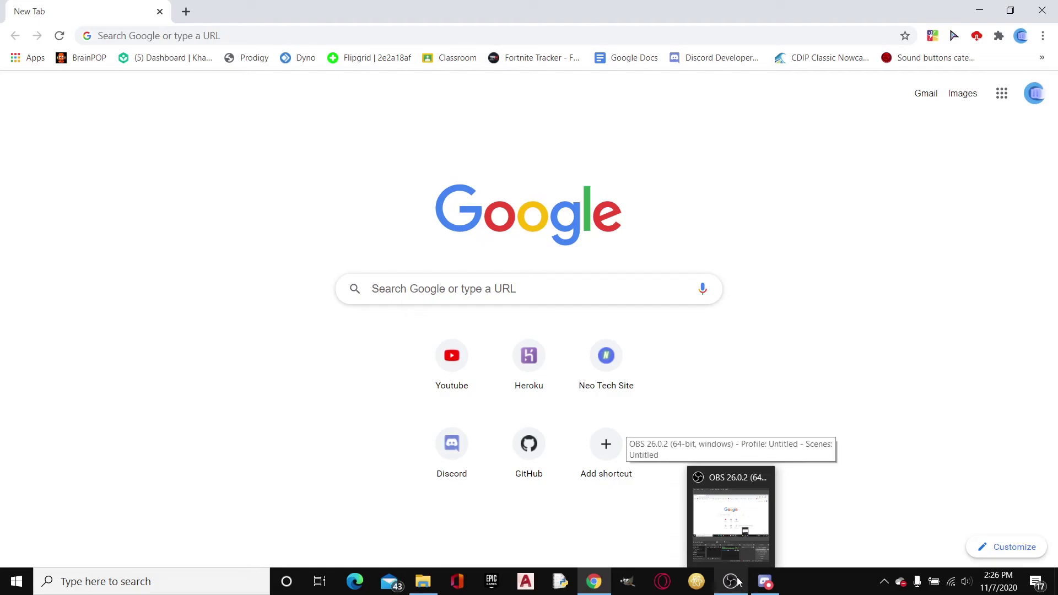
Step: Load the Welcomer bot's top.gg page from the pasted address
{"action": "left_click", "coordinate": [189, 36]}
{"action": "key", "text": "ctrl+v"}
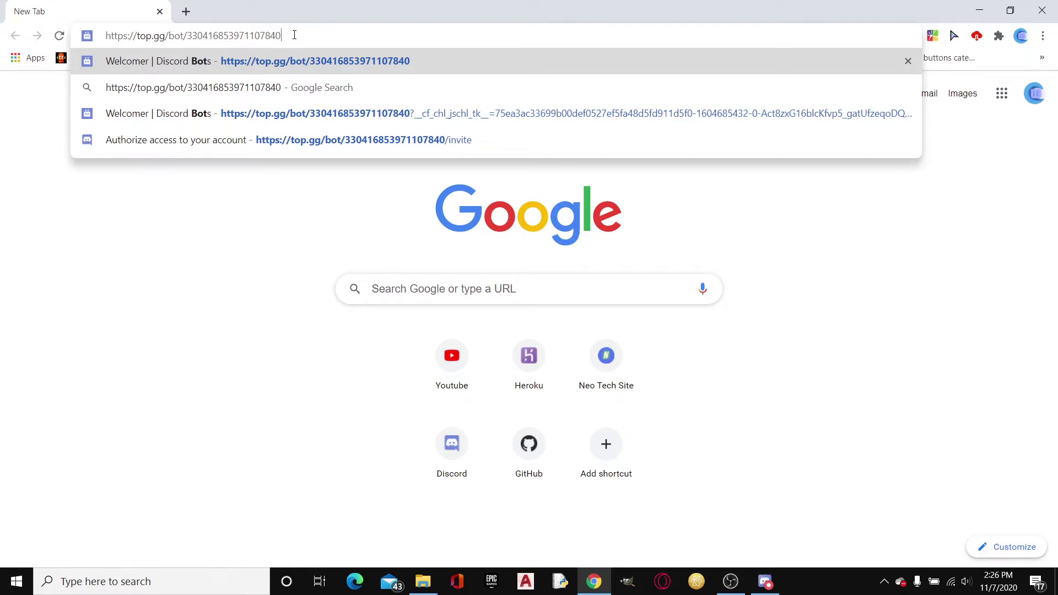
{"action": "key", "text": "Return"}
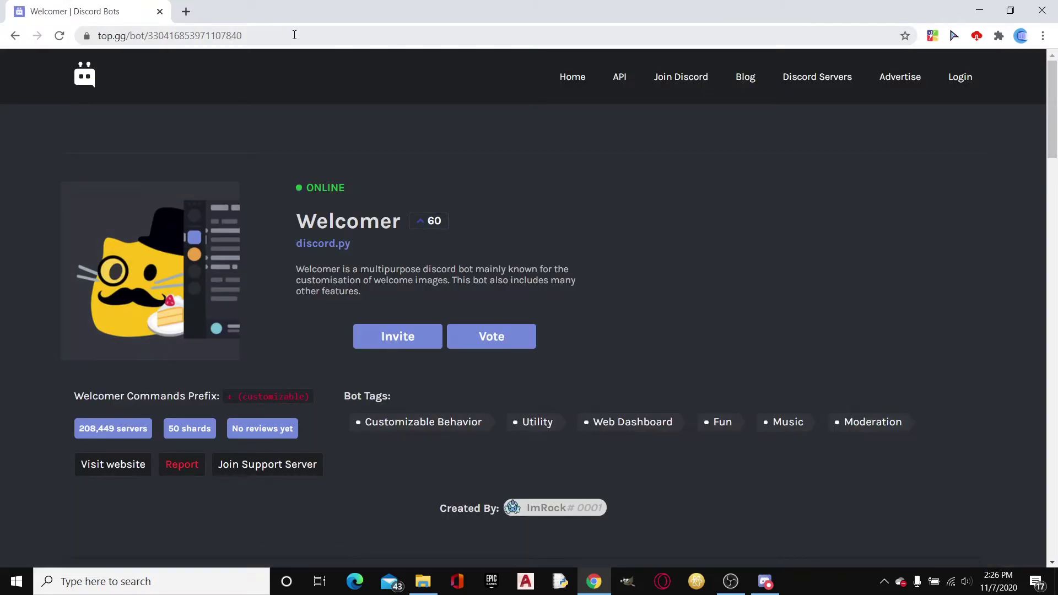
Step: Invite Welcomer to Waveclaw Bot Development without Administrator permission and close the tab
{"action": "left_click", "coordinate": [386, 339]}
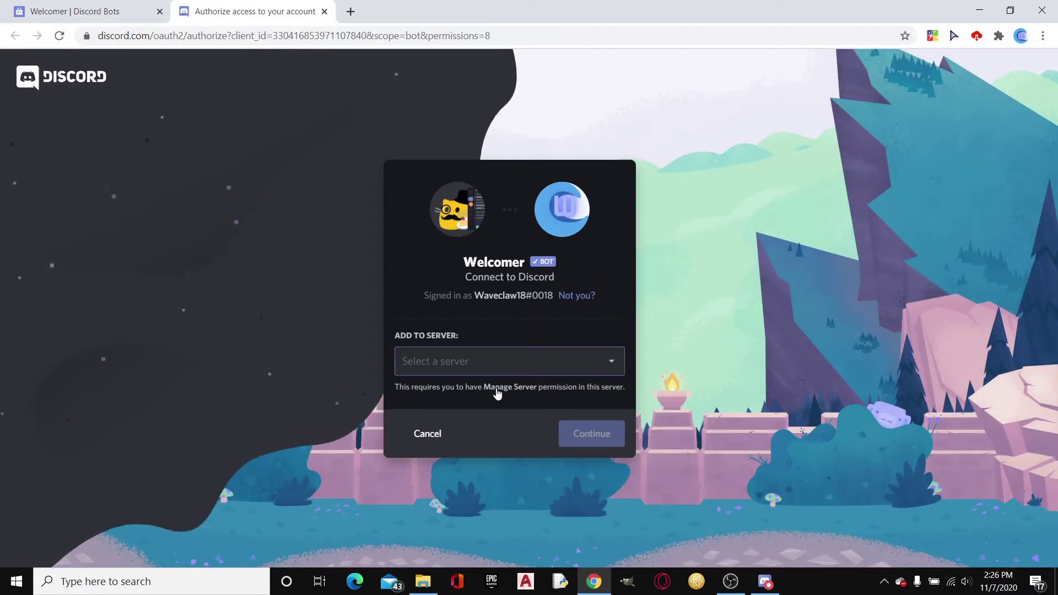
{"action": "left_click", "coordinate": [496, 363]}
{"action": "scroll", "coordinate": [491, 430], "scroll_direction": "down", "scroll_amount": 5}
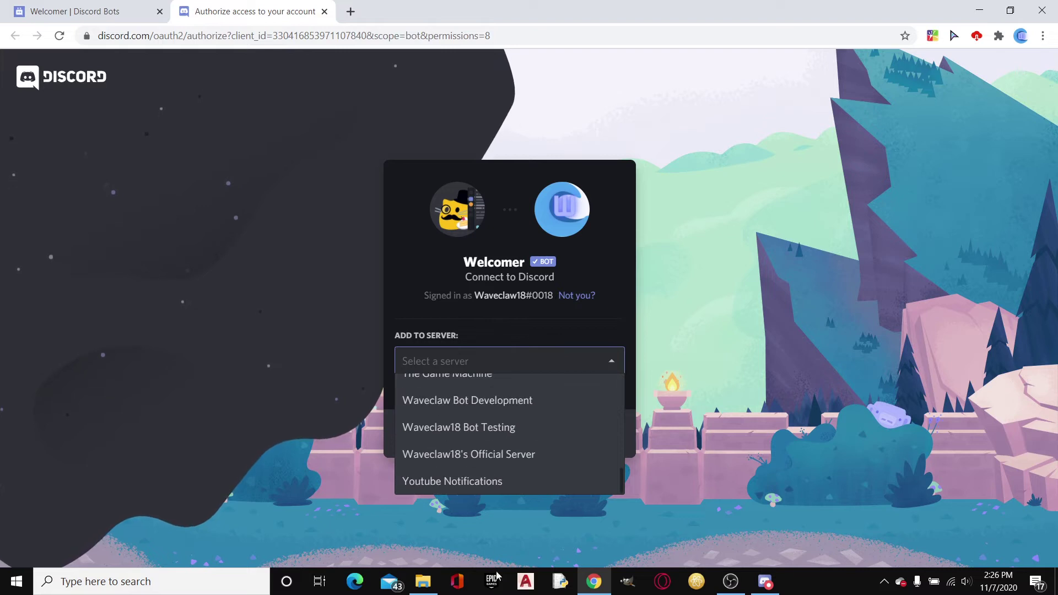
{"action": "left_click", "coordinate": [489, 400]}
{"action": "left_click", "coordinate": [586, 432]}
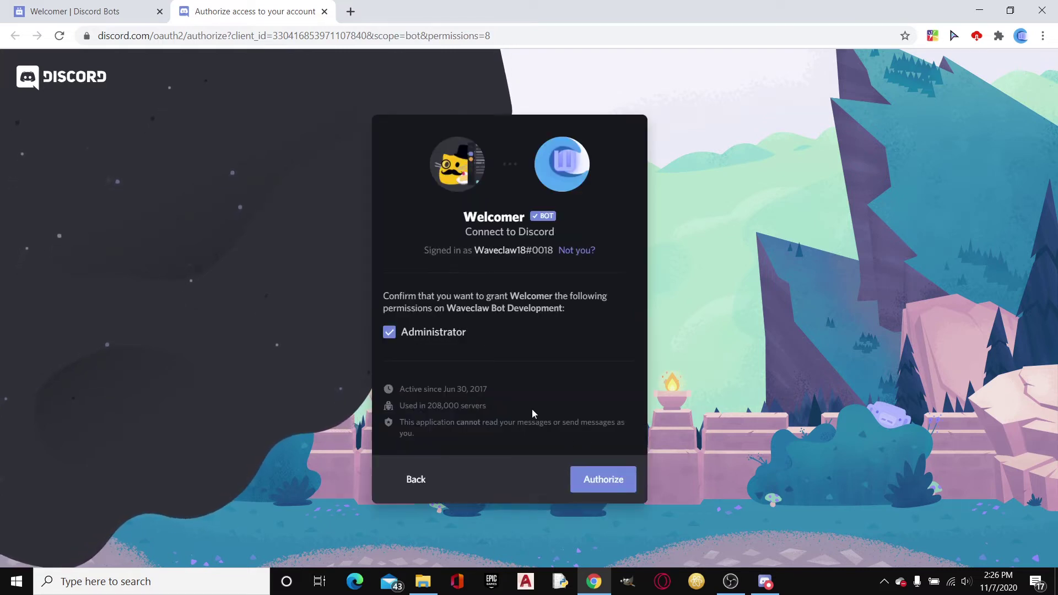
{"action": "left_click", "coordinate": [460, 334]}
{"action": "left_click", "coordinate": [582, 481]}
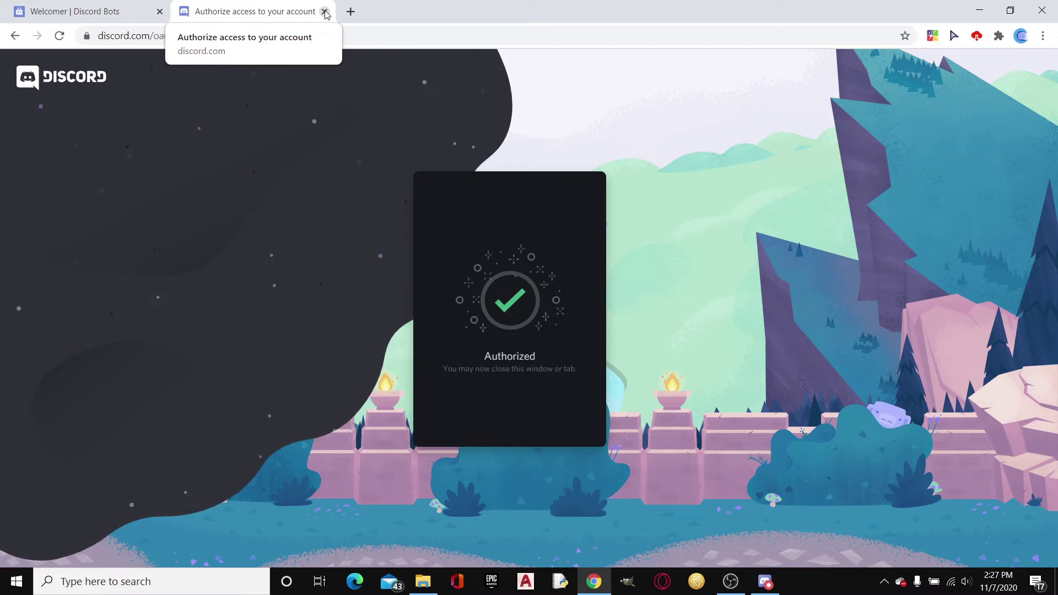
{"action": "left_click", "coordinate": [326, 11]}
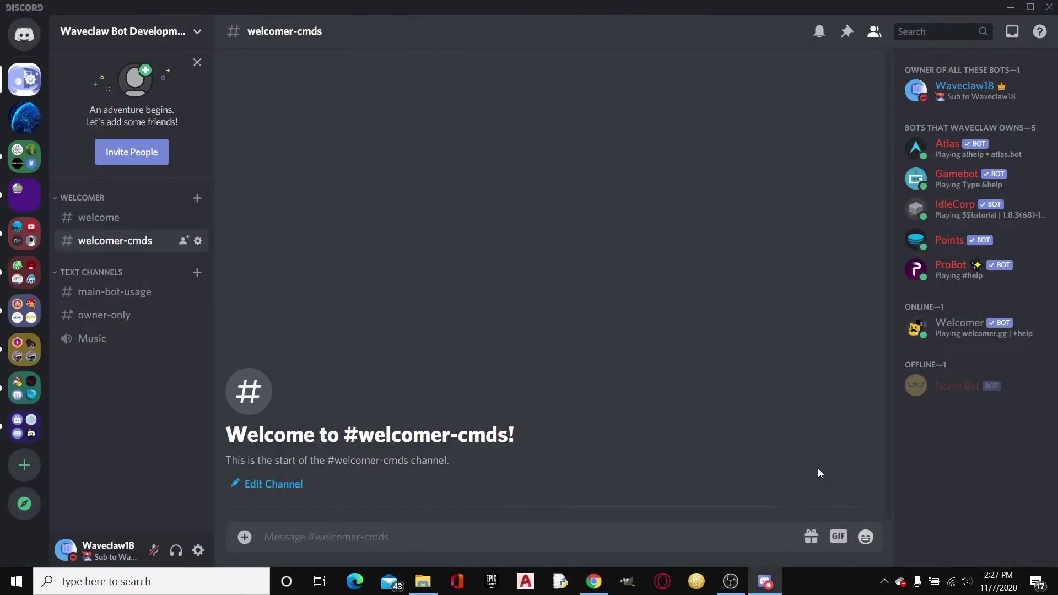
Step: Inspect the Welcomer member's options and the server's options list
{"action": "right_click", "coordinate": [966, 327]}
{"action": "left_click", "coordinate": [460, 210]}
{"action": "left_click", "coordinate": [174, 33]}
{"action": "left_click", "coordinate": [294, 273]}
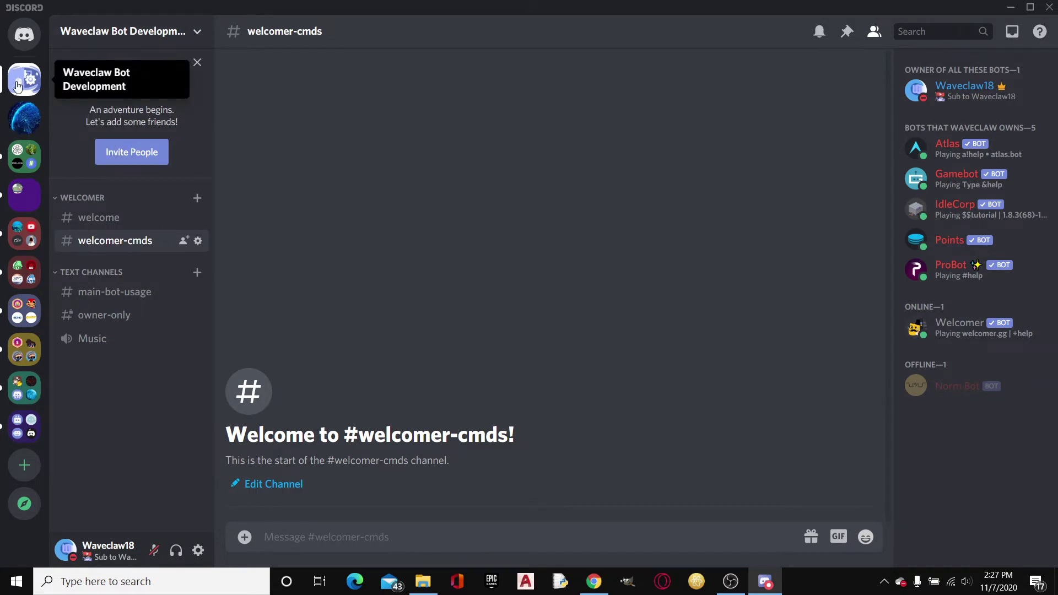
Step: Give Welcomer the 'Bots that Waveclaw Owns' role
{"action": "right_click", "coordinate": [941, 328]}
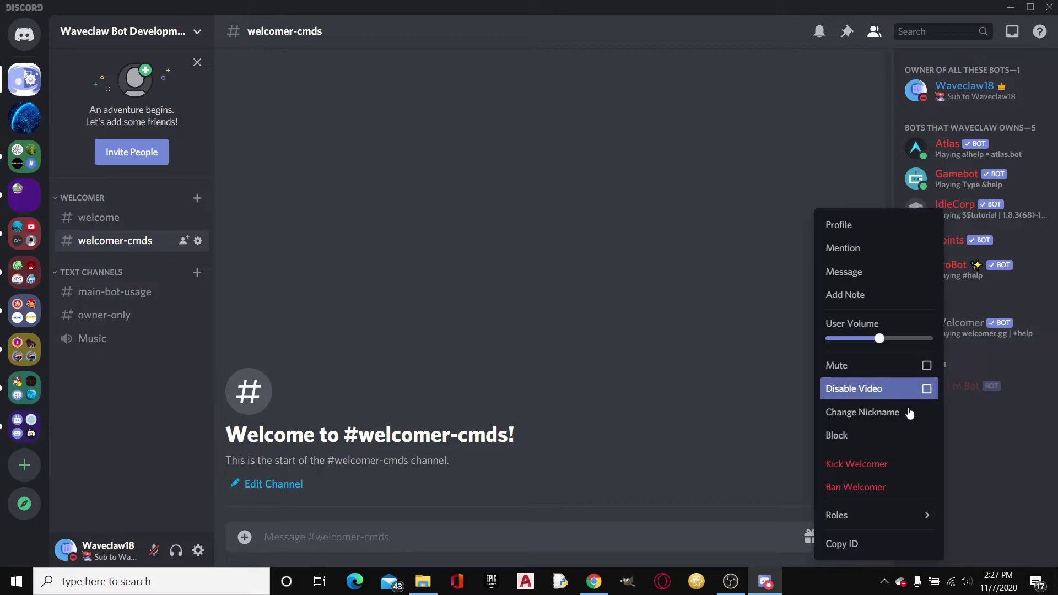
{"action": "mouse_move", "coordinate": [884, 521]}
{"action": "left_click", "coordinate": [794, 543]}
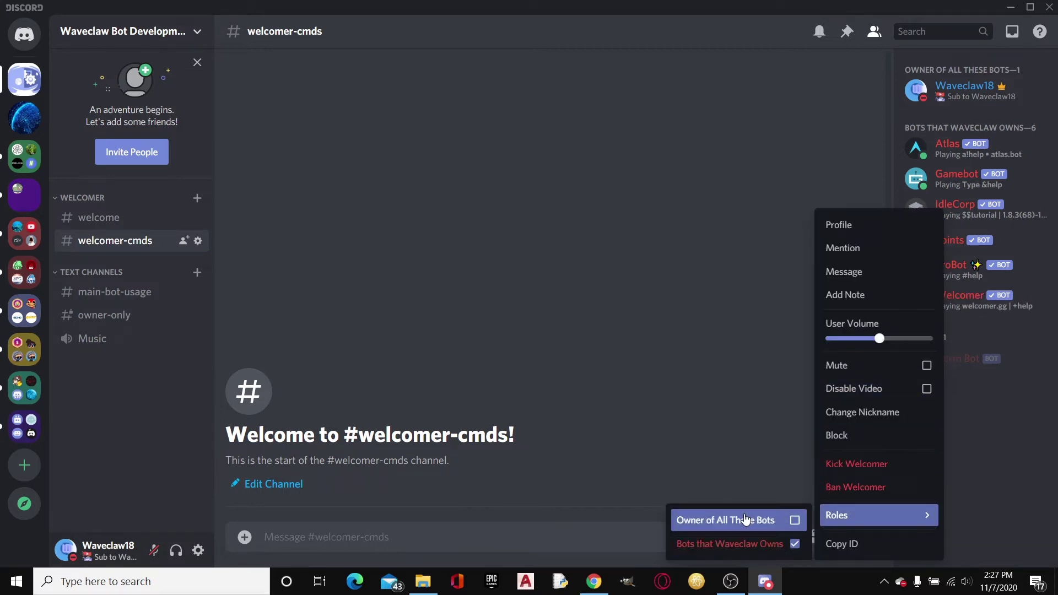
{"action": "left_click", "coordinate": [601, 384]}
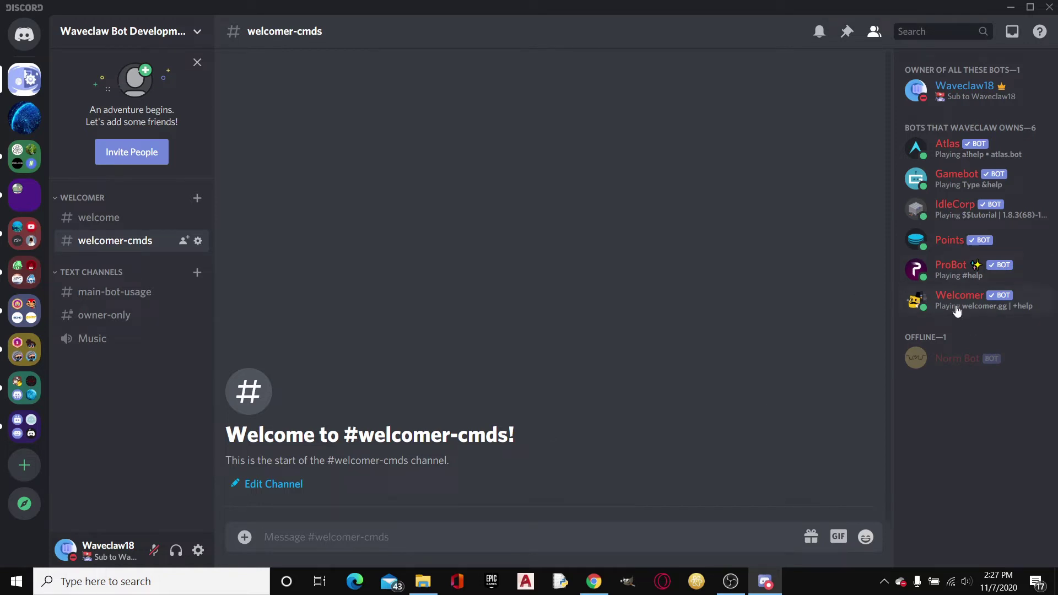
Step: Send '+help' to list Welcomer's modules, then '+help welcomer' for the WELCOMER commands
{"action": "type", "text": "+help"}
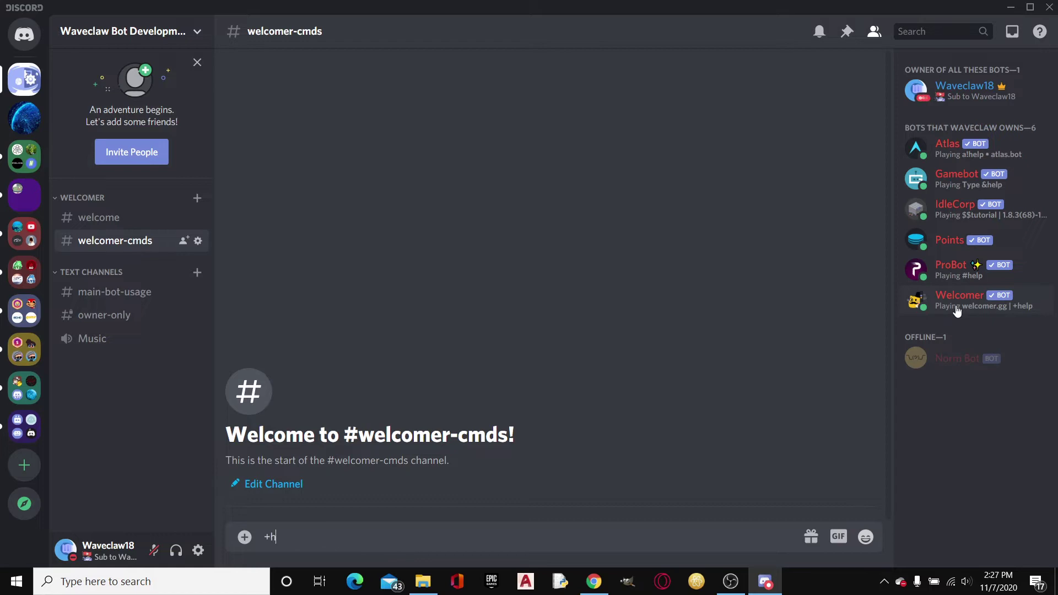
{"action": "key", "text": "Return"}
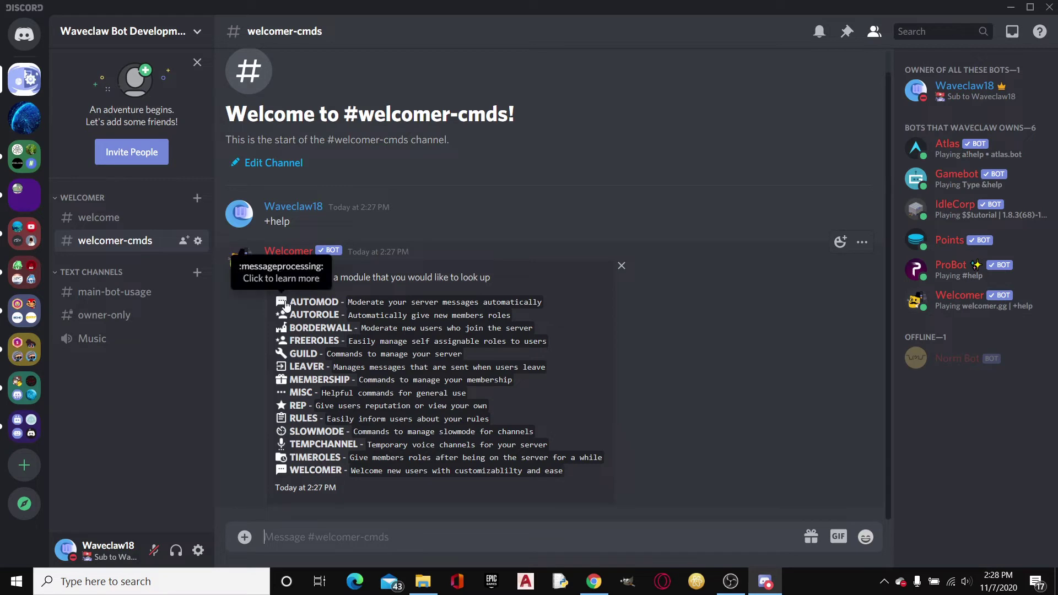
{"action": "left_click_drag", "start_coordinate": [289, 470], "coordinate": [342, 470]}
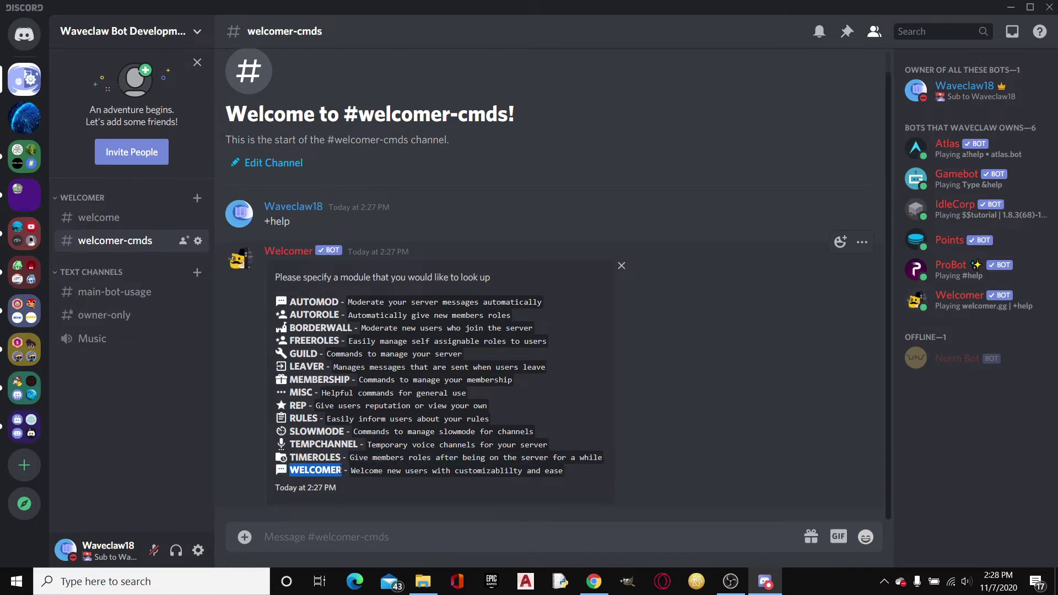
{"action": "left_click", "coordinate": [552, 417]}
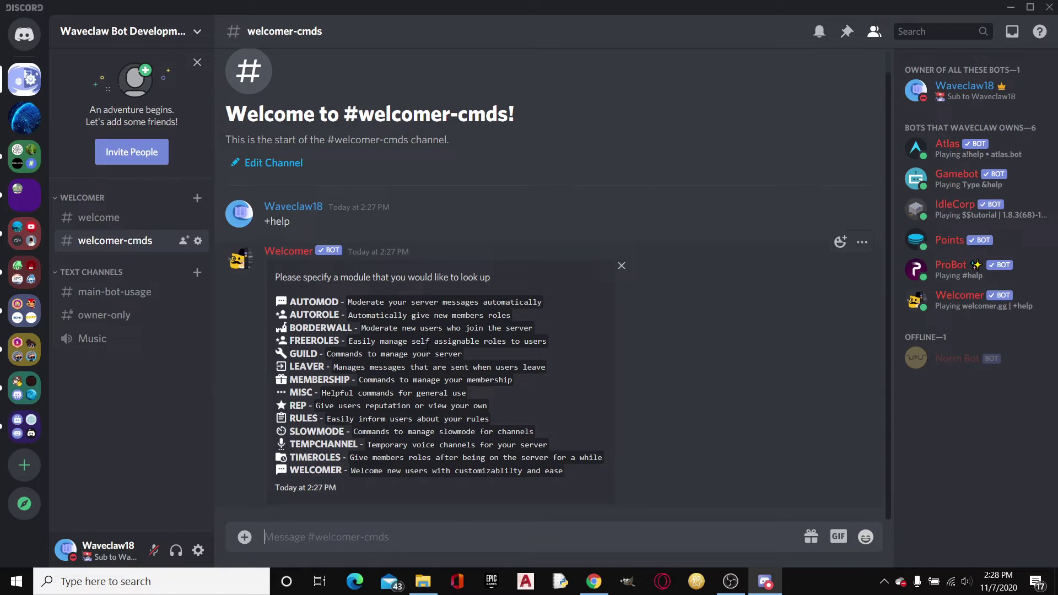
{"action": "type", "text": "+help welcomer"}
{"action": "key", "text": "Return"}
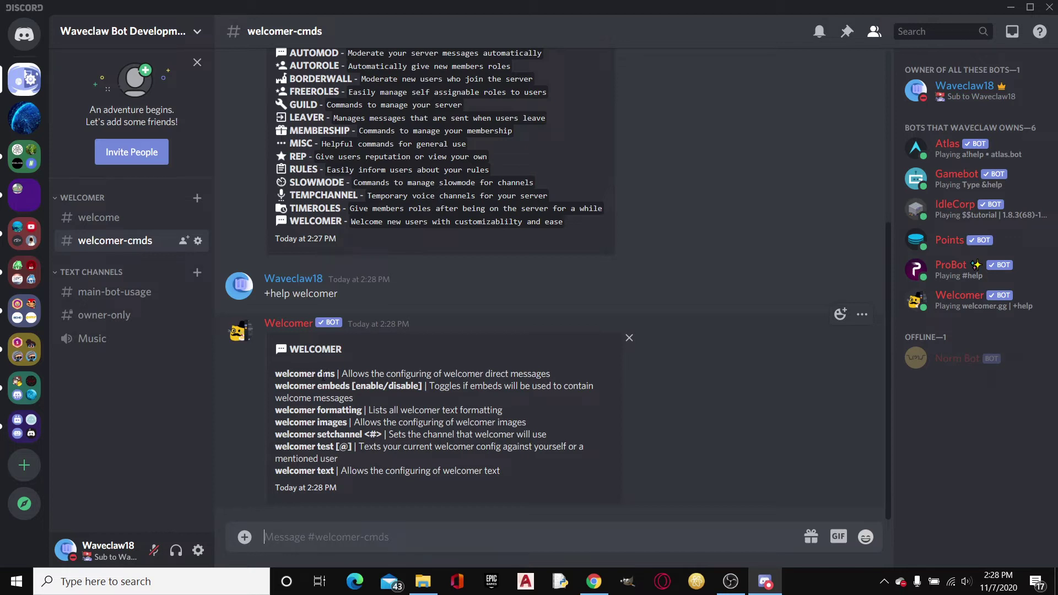
{"action": "left_click_drag", "start_coordinate": [318, 375], "coordinate": [336, 375]}
{"action": "scroll", "coordinate": [342, 361], "scroll_direction": "up", "scroll_amount": 3}
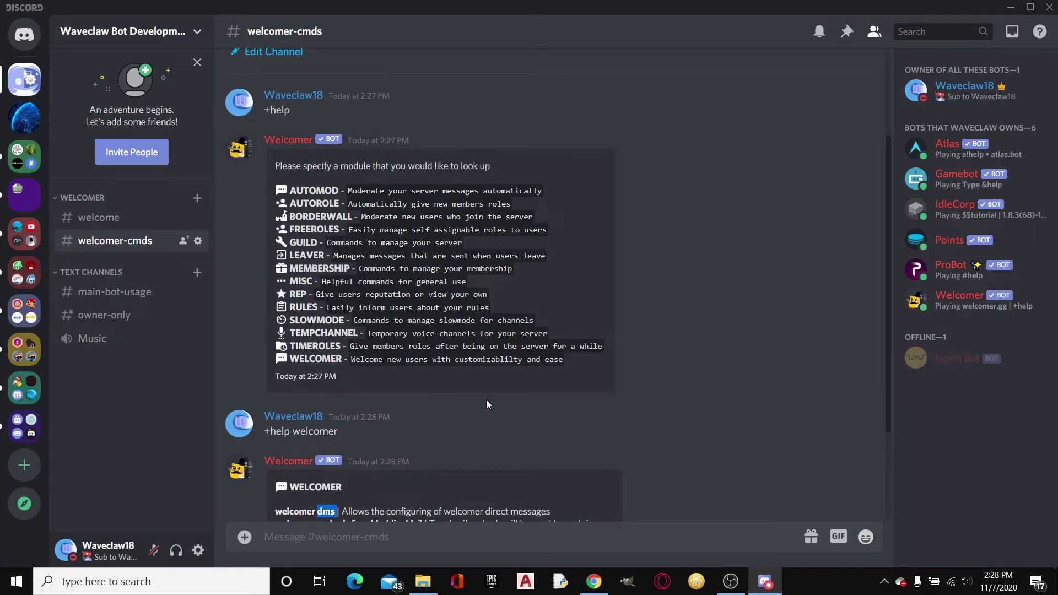
{"action": "scroll", "coordinate": [385, 391], "scroll_direction": "down", "scroll_amount": 3}
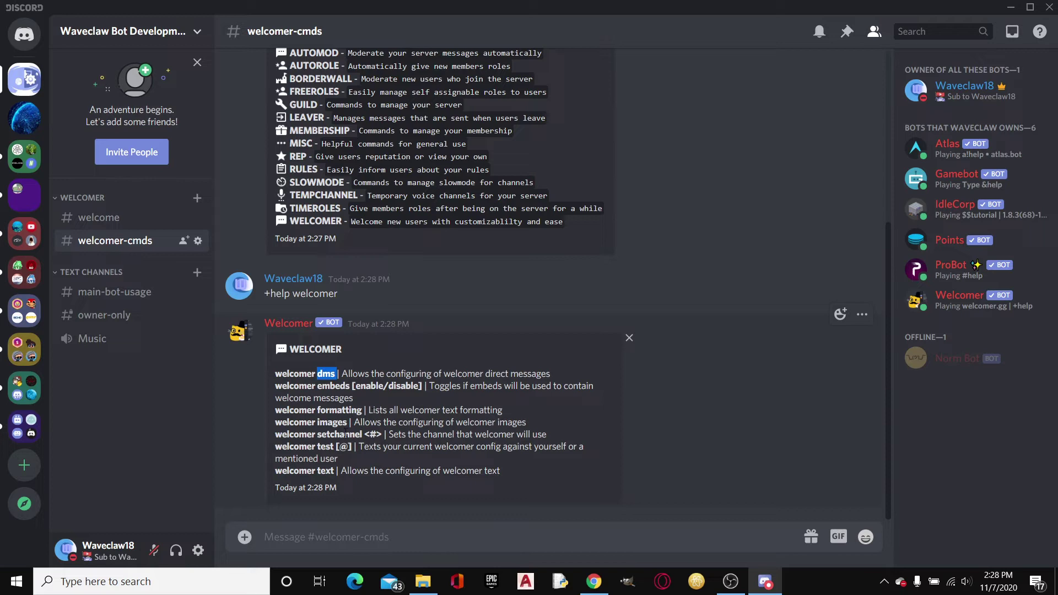
{"action": "left_click_drag", "start_coordinate": [348, 422], "coordinate": [318, 422]}
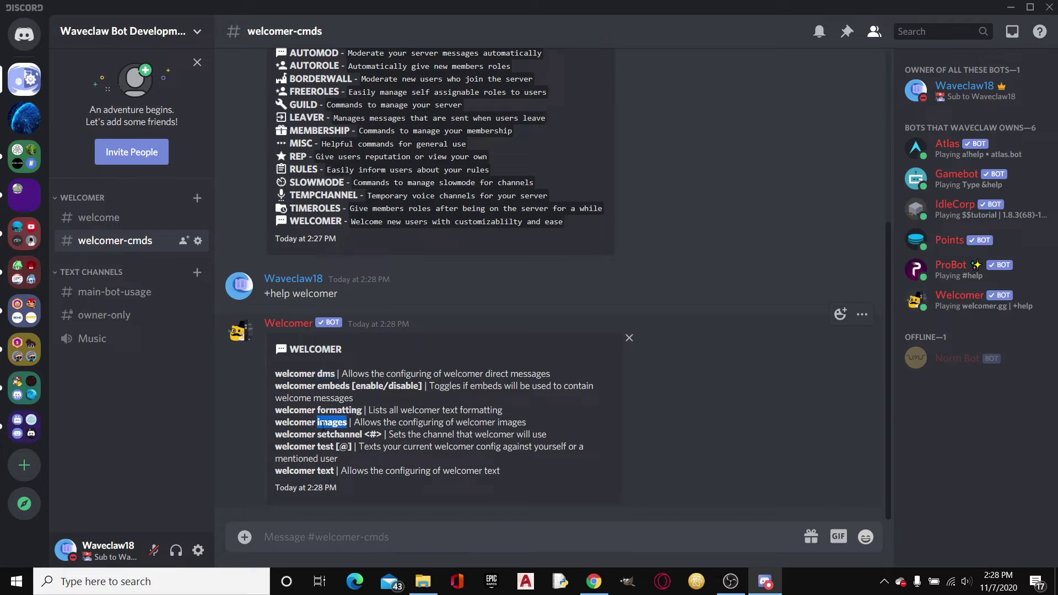
{"action": "left_click_drag", "start_coordinate": [316, 435], "coordinate": [384, 434]}
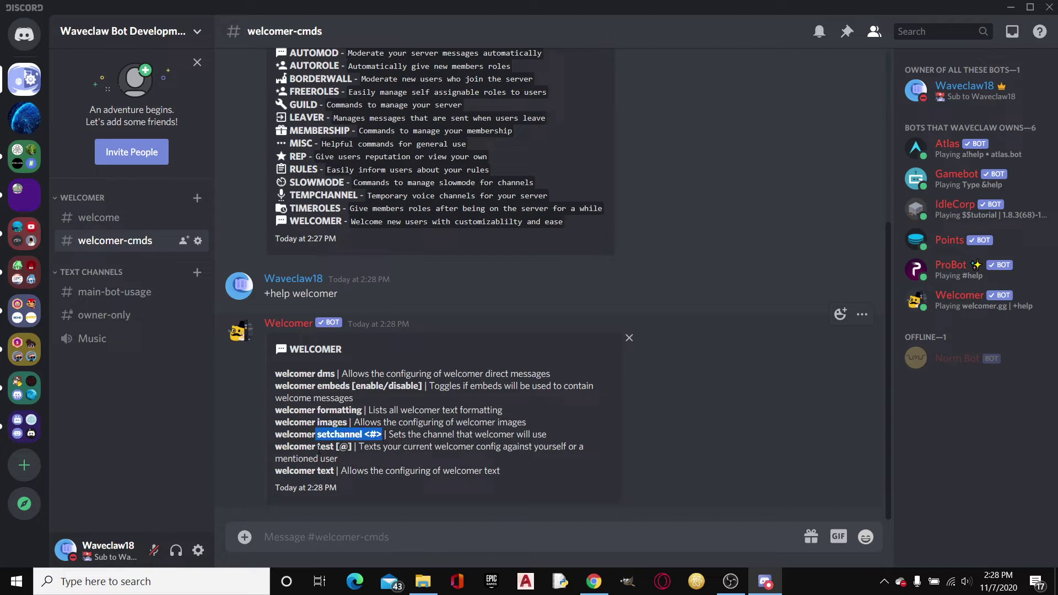
{"action": "left_click_drag", "start_coordinate": [319, 449], "coordinate": [351, 448]}
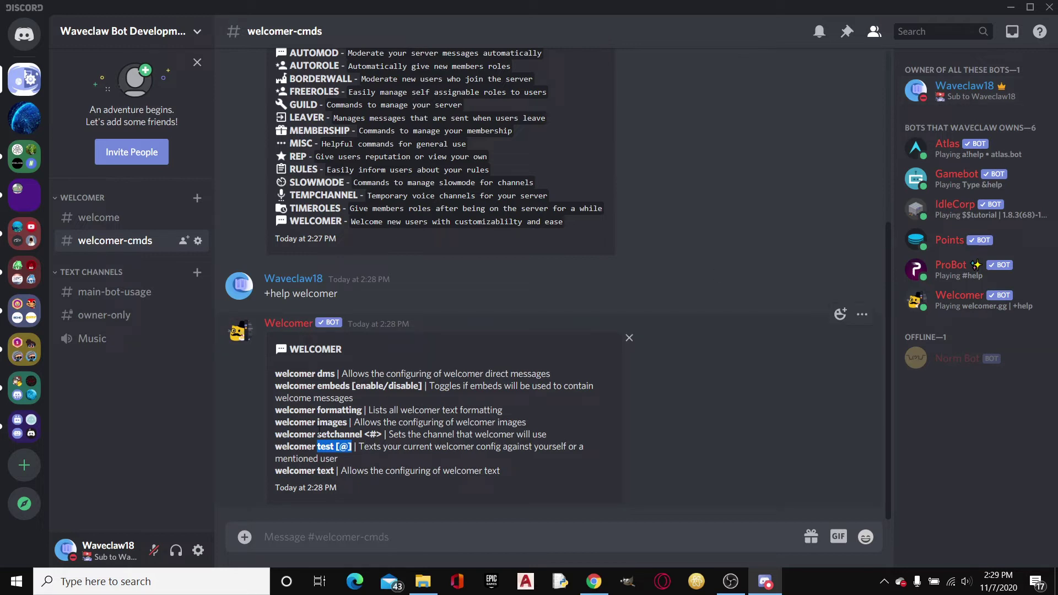
{"action": "left_click_drag", "start_coordinate": [317, 436], "coordinate": [385, 435]}
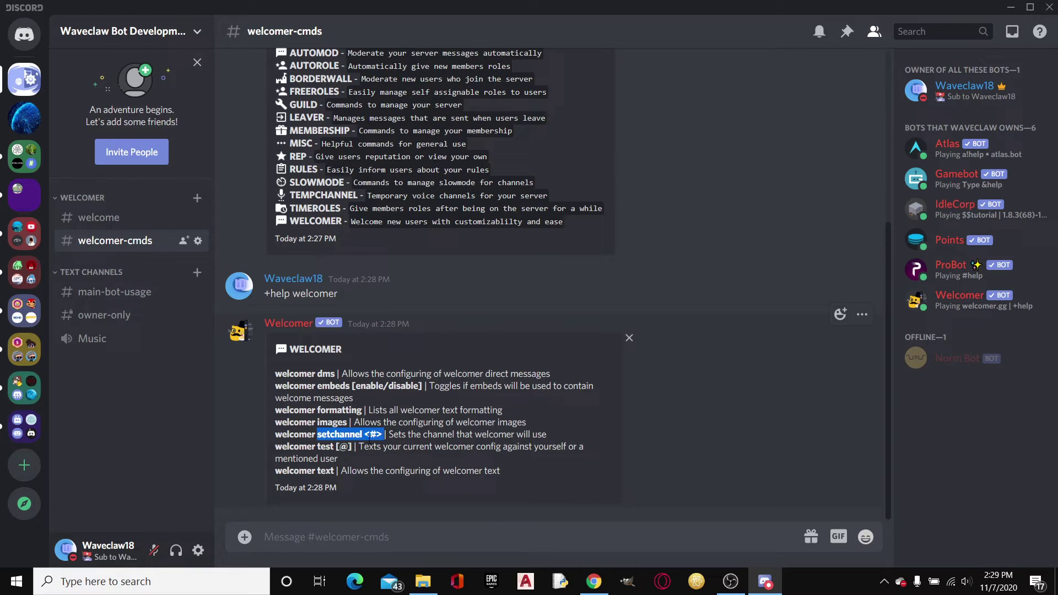
{"action": "left_click", "coordinate": [408, 446]}
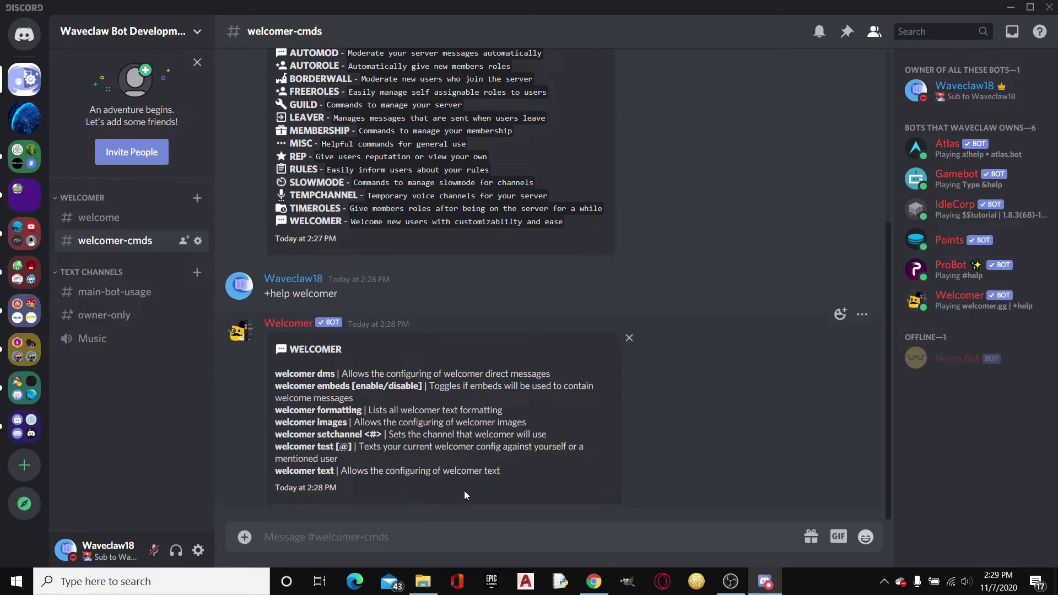
Step: Send '+welcomer setchannel #welcome' to make #welcome the Welcomer channel
{"action": "type", "text": "+welc"}
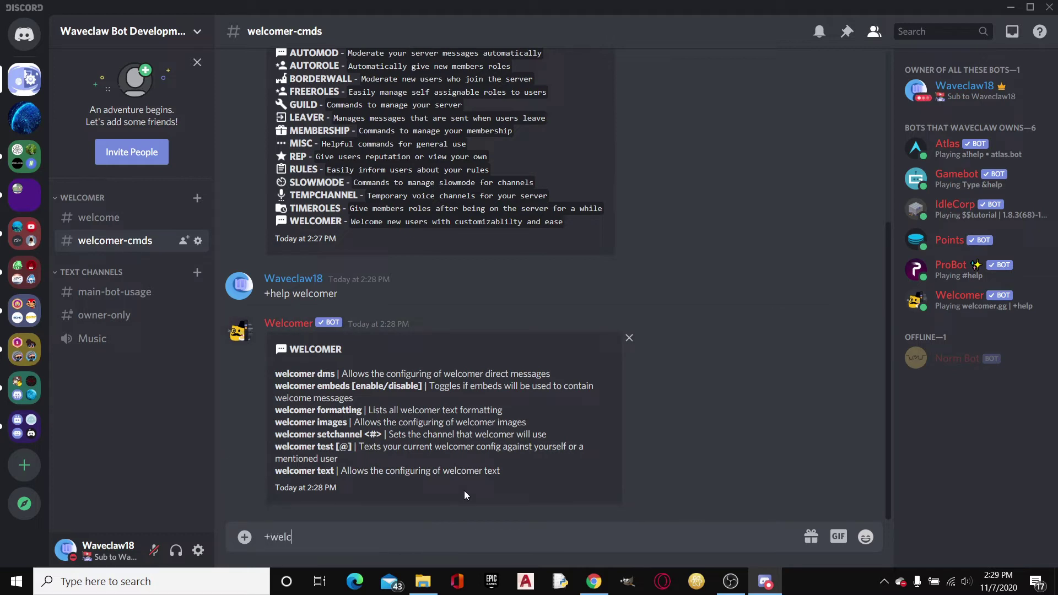
{"action": "type", "text": "omer setchannel"}
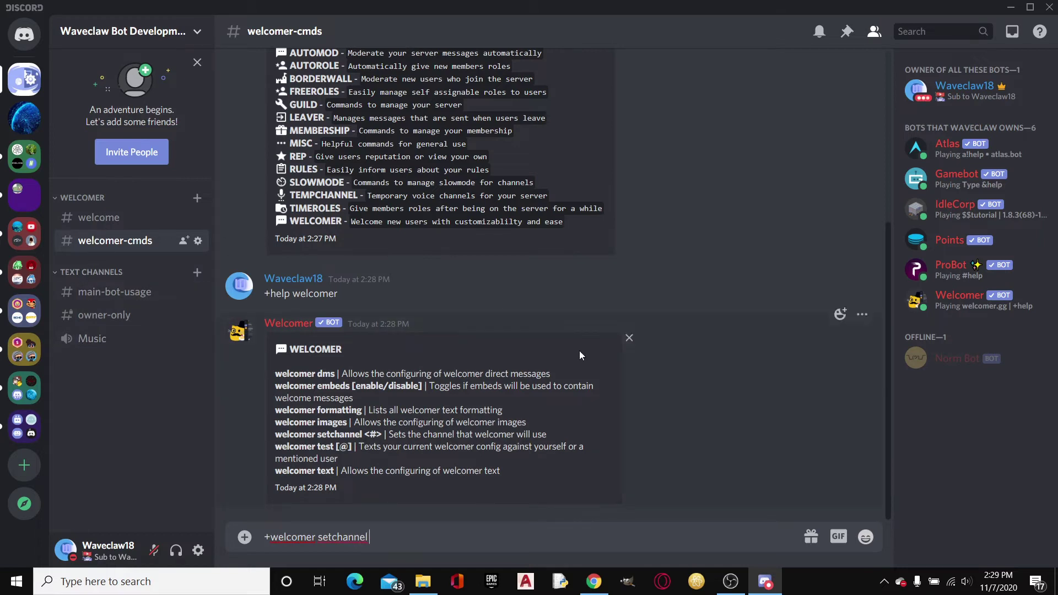
{"action": "left_click", "coordinate": [307, 324]}
{"action": "key", "text": "Escape"}
{"action": "type", "text": "#welc"}
{"action": "left_click", "coordinate": [465, 475]}
{"action": "key", "text": "Return"}
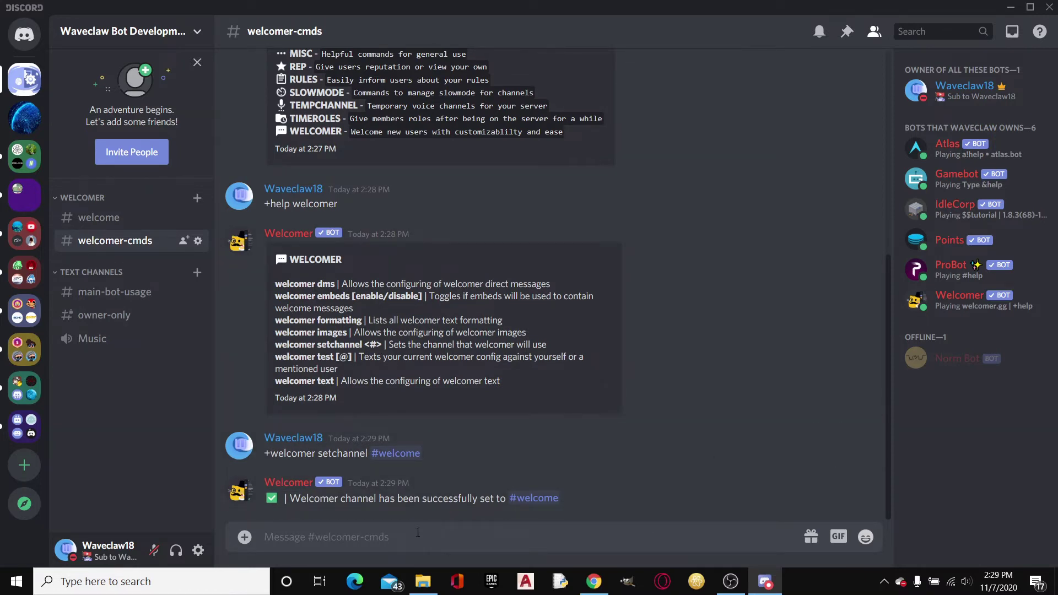
Step: Send '+welcomer images' and follow the bot's 'here' link to its dashboard
{"action": "type", "text": "+we"}
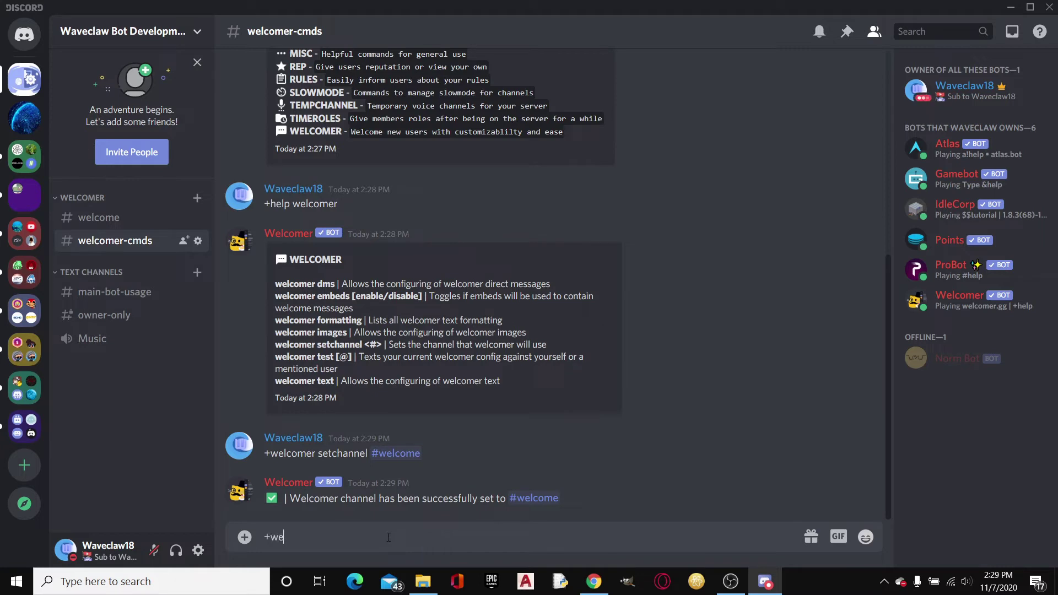
{"action": "type", "text": "lcomer images"}
{"action": "key", "text": "Return"}
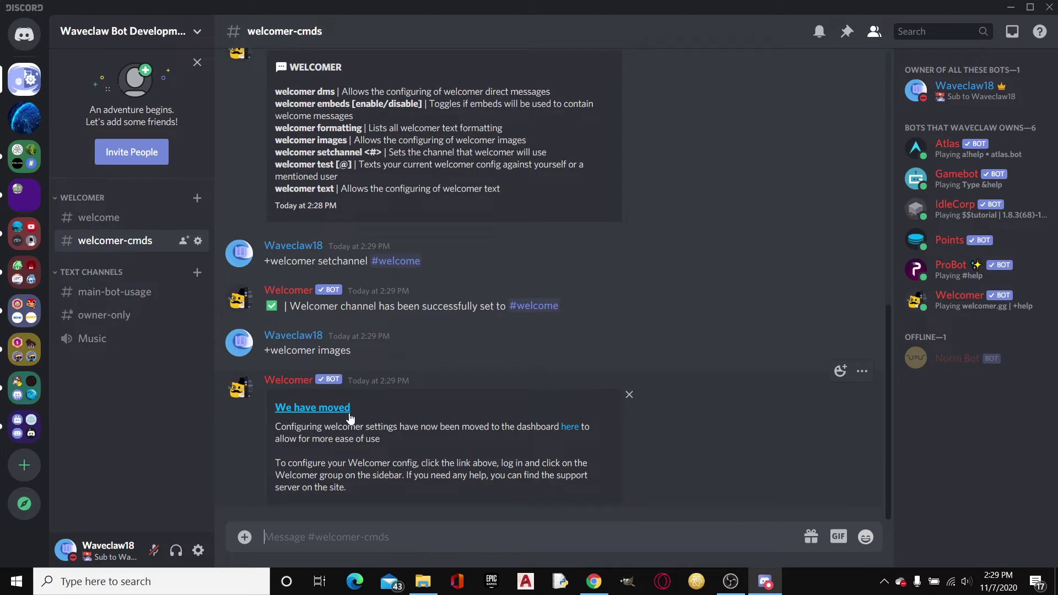
{"action": "left_click", "coordinate": [576, 428]}
Step: Confirm the external link, review the Waveclaw Bot Development overview, and expand the Welcomer sidebar section
{"action": "left_click", "coordinate": [582, 328]}
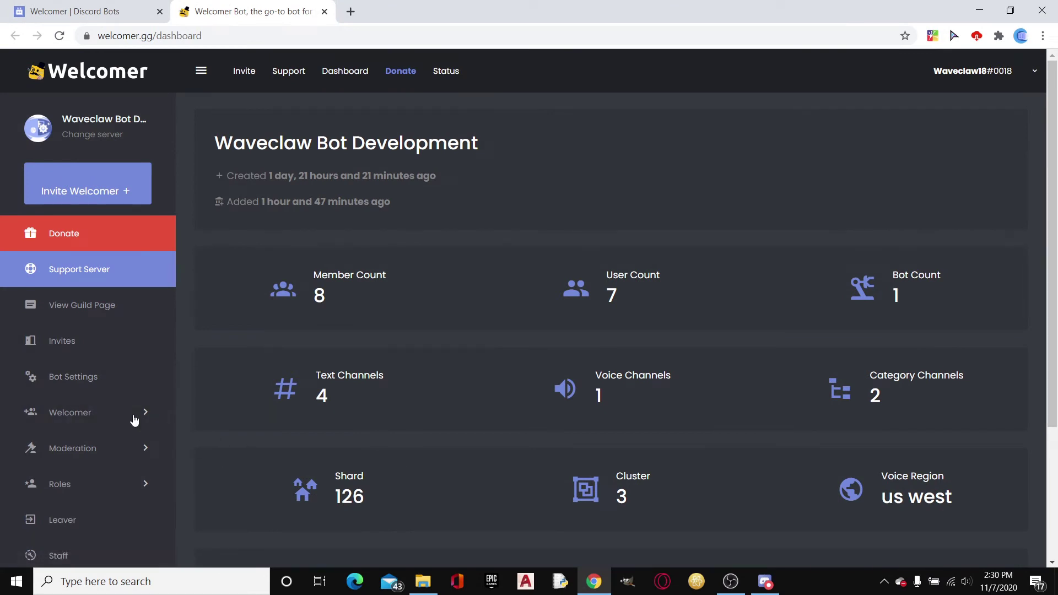
{"action": "scroll", "coordinate": [134, 419], "scroll_direction": "down", "scroll_amount": 3}
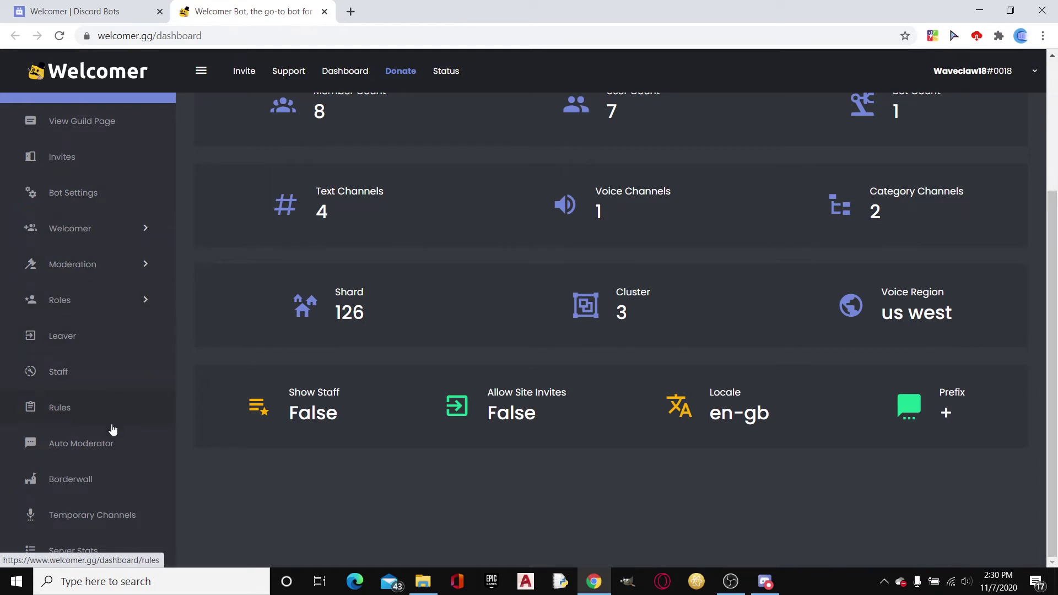
{"action": "scroll", "coordinate": [128, 469], "scroll_direction": "up", "scroll_amount": 1}
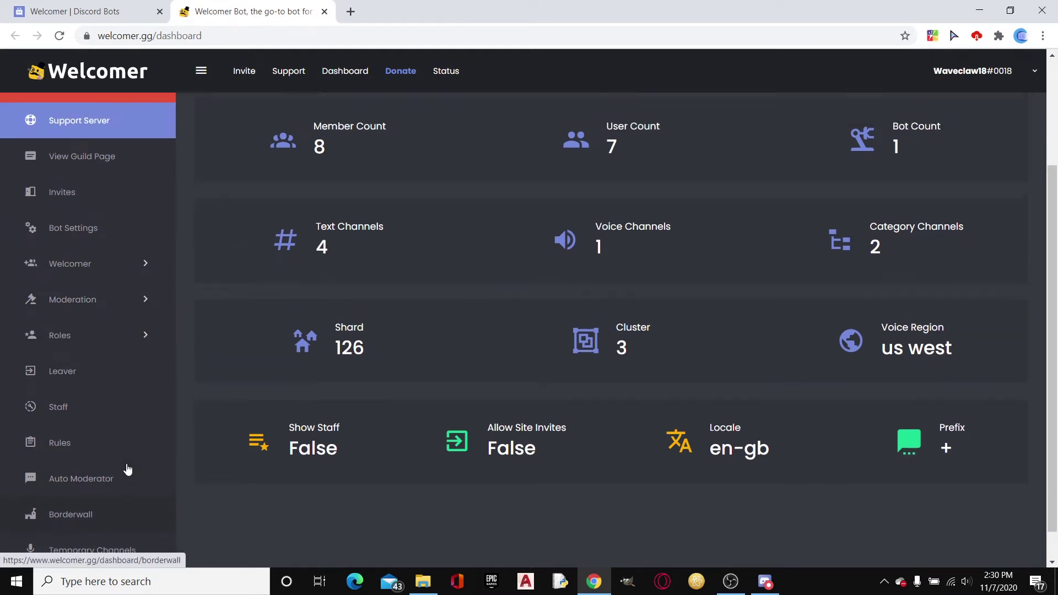
{"action": "left_click", "coordinate": [104, 303]}
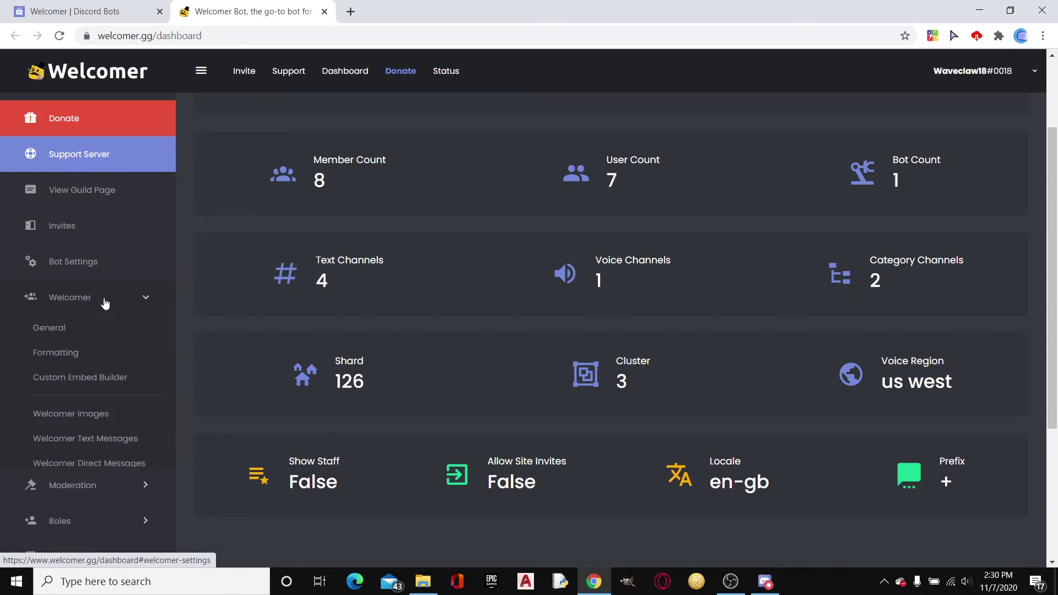